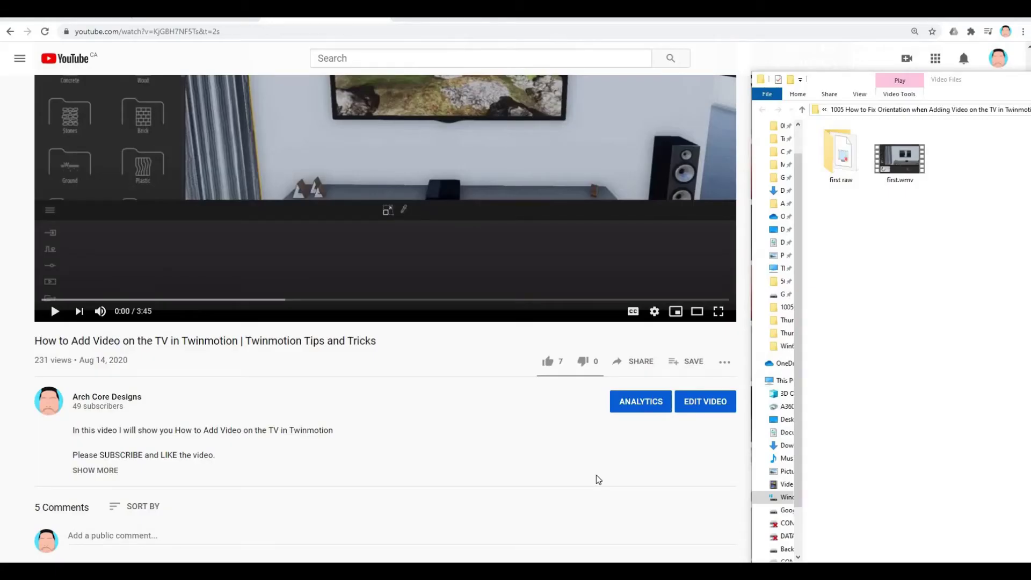
# - Scroll the YouTube page to the comments reporting the video came out rotated 90 degrees
pyautogui.scroll(-5, 567, 479)
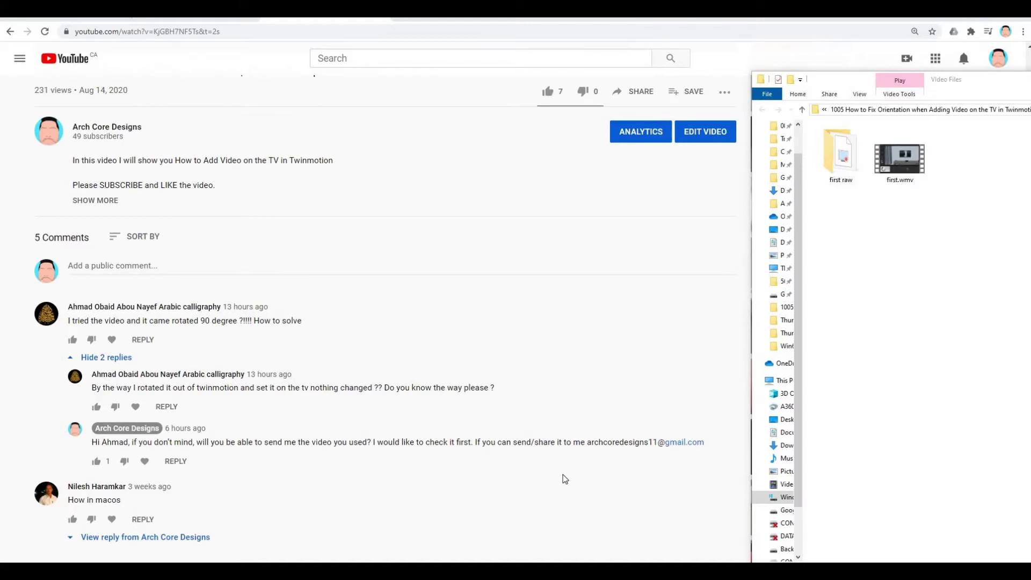
pyautogui.scroll(1, 564, 478)
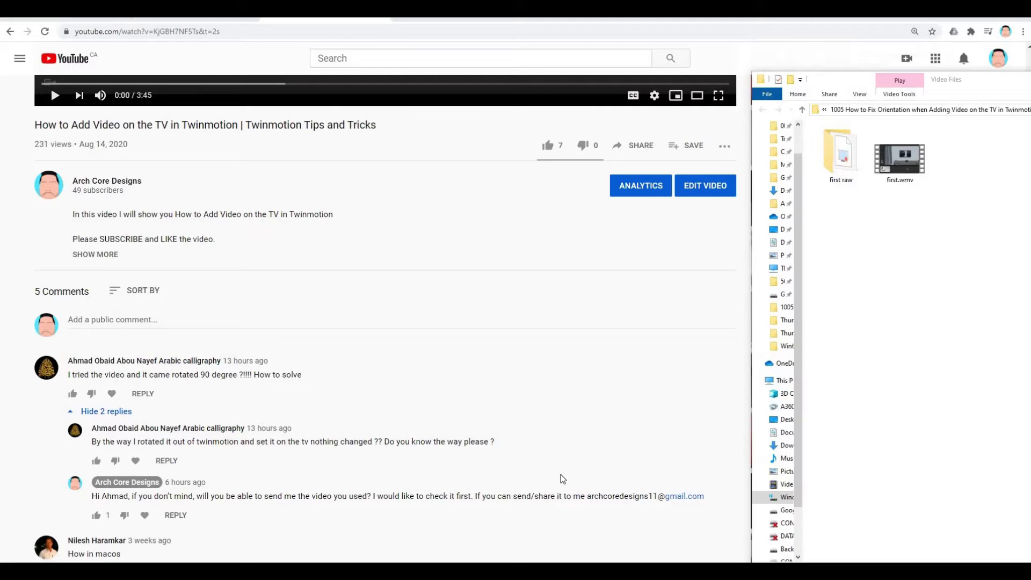
# - Switch to Twinmotion and select the wall behind the TV showing the sideways video
pyautogui.hotkey('alt', 'Tab')
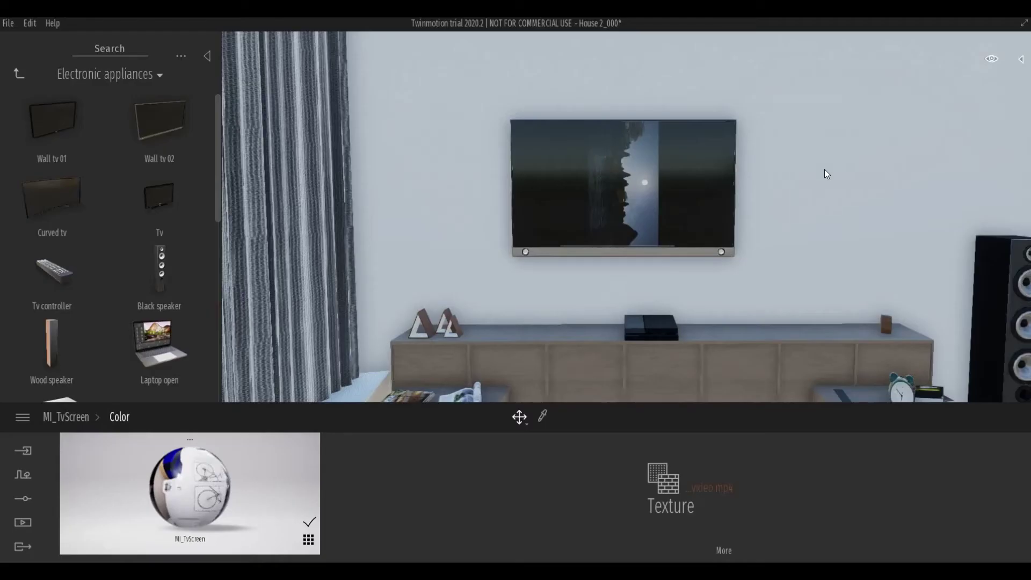
pyautogui.click(824, 169)
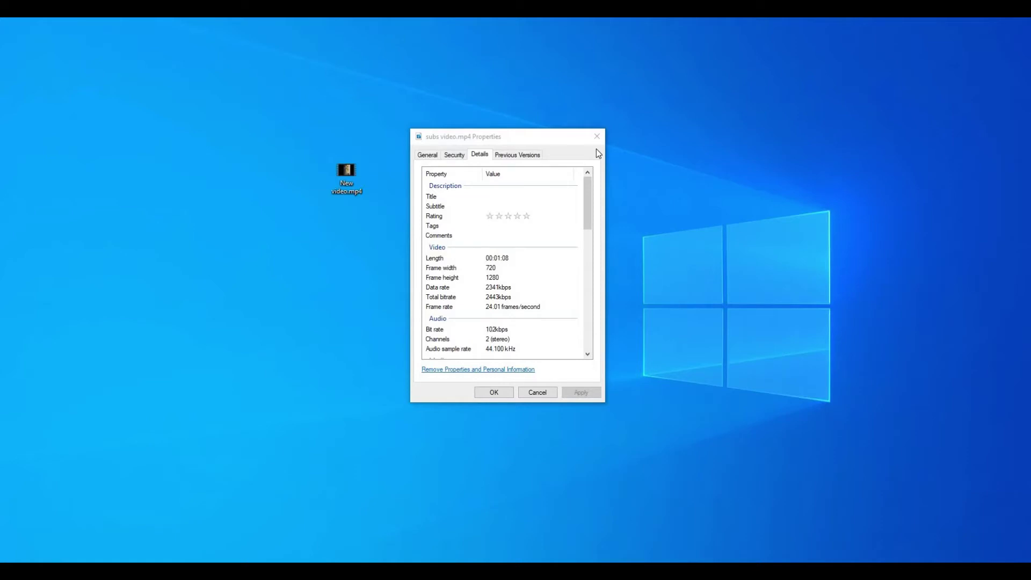
# - Close the properties window of subs video.mp4 after confirming its 720 by 1280 frame size
pyautogui.click(597, 137)
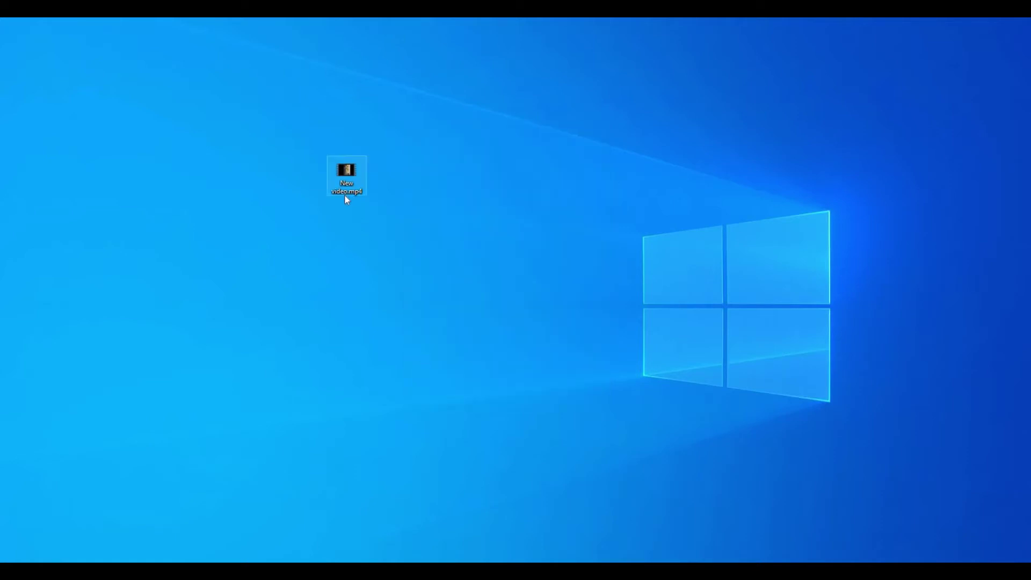
pyautogui.moveTo(346, 198)
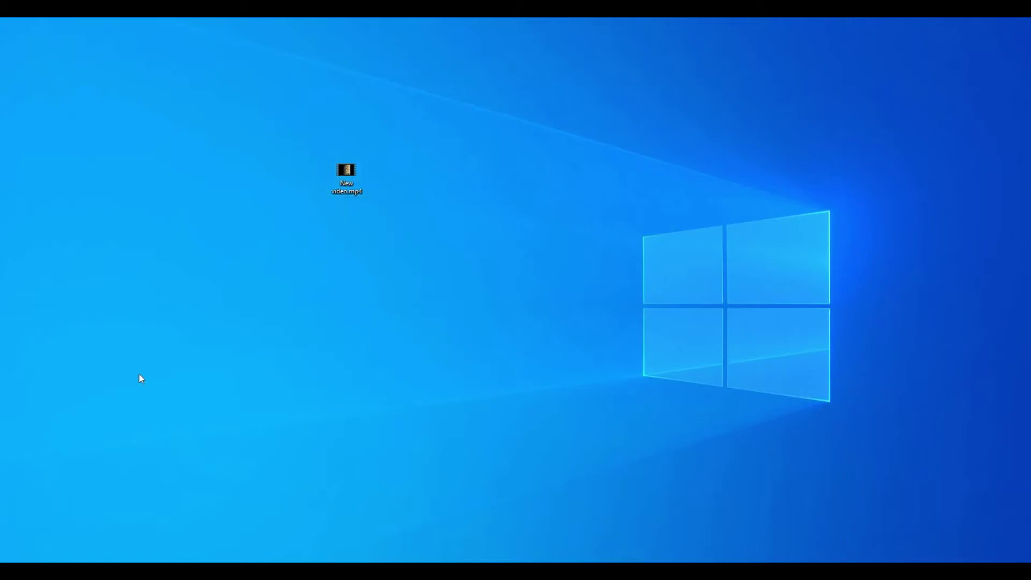
# - Launch the Photos app from the Start menu's app list
pyautogui.press('super')
pyautogui.scroll(-6, 66, 426)
pyautogui.scroll(-8, 68, 429)
pyautogui.scroll(-5, 70, 428)
pyautogui.click(75, 395)
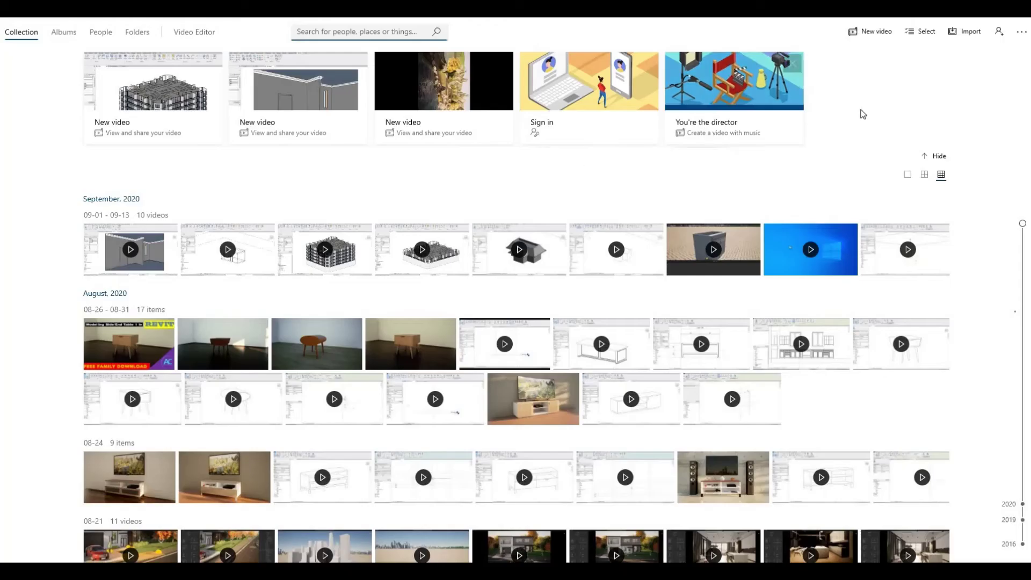
# - Create a blank video project named 'New video' and restore the window to reveal the desktop
pyautogui.click(871, 36)
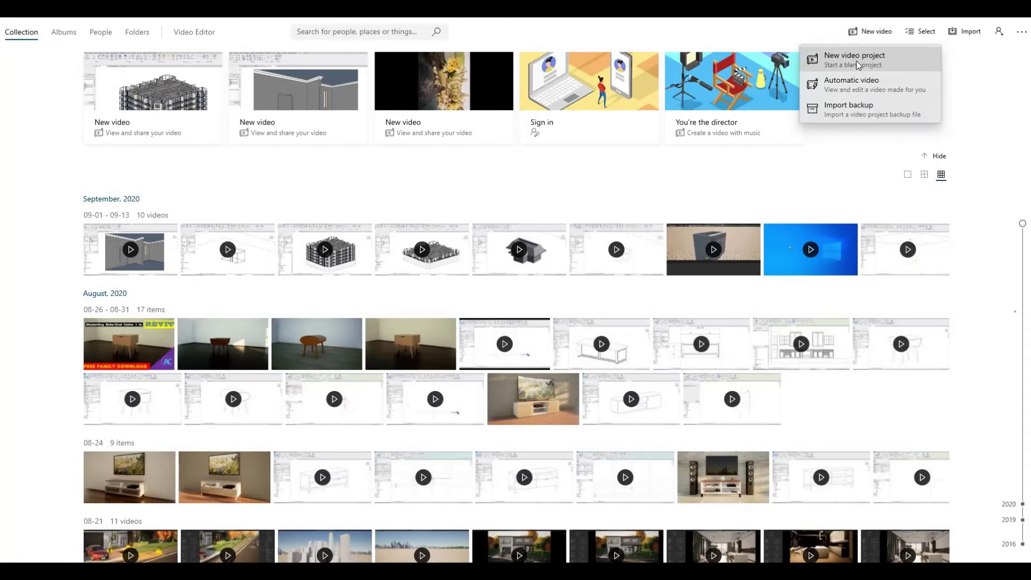
pyautogui.click(857, 64)
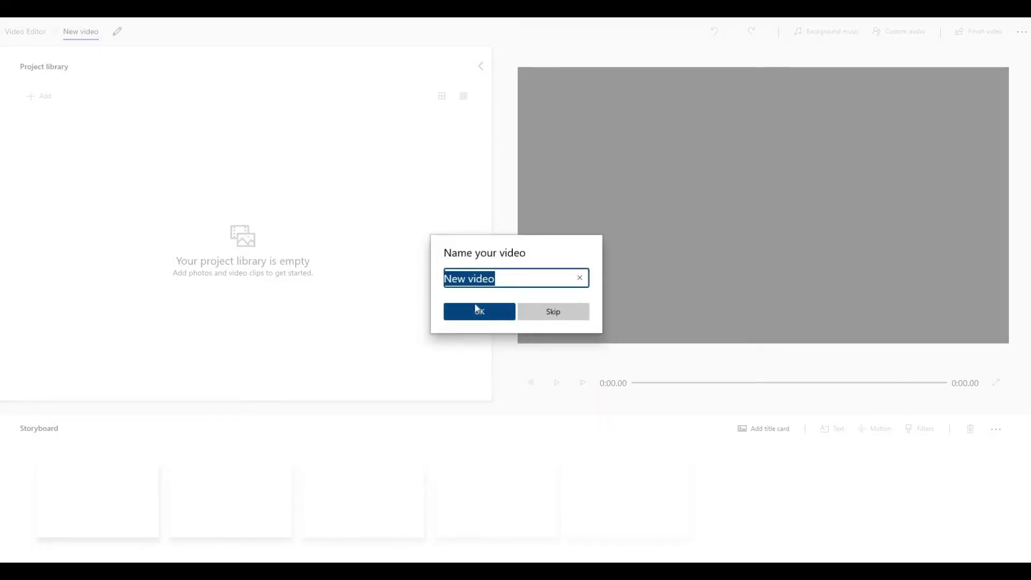
pyautogui.click(478, 312)
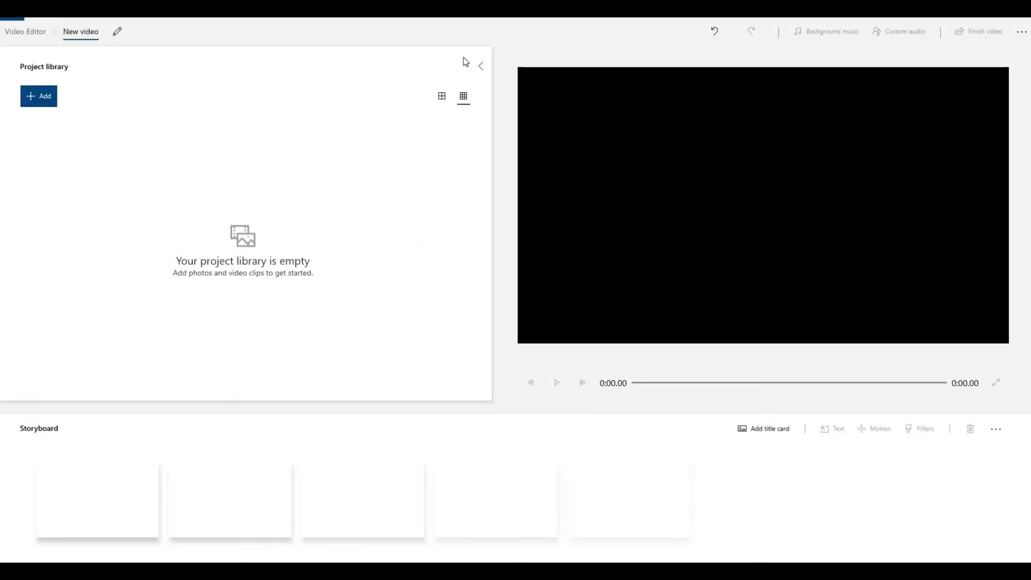
pyautogui.press('super+Down')
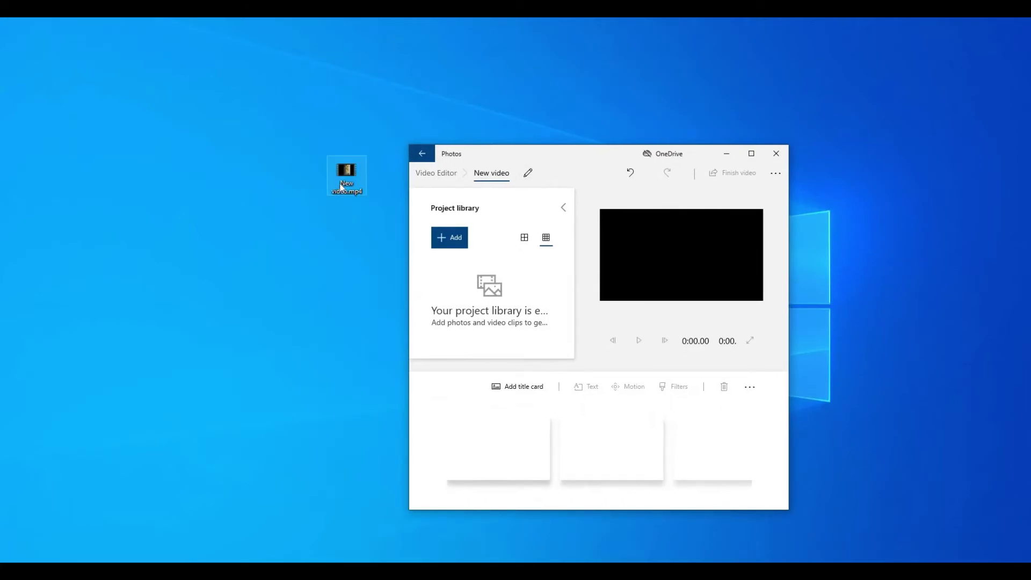
# - Add New video.mp4 to the storyboard, rotate it three times to upright landscape, and remove black bars
pyautogui.moveTo(343, 188); pyautogui.dragTo(455, 290)
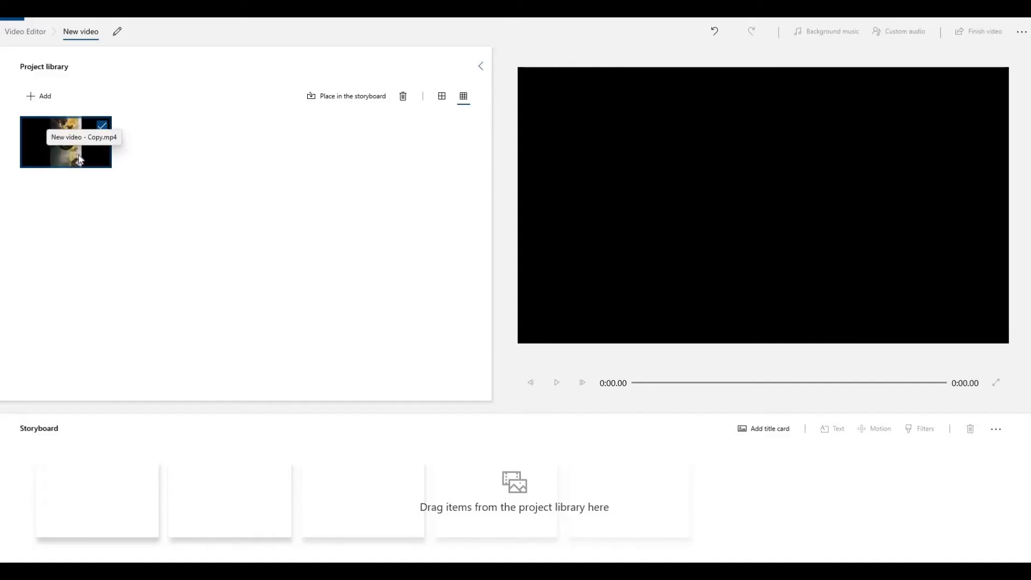
pyautogui.moveTo(78, 154); pyautogui.dragTo(123, 497)
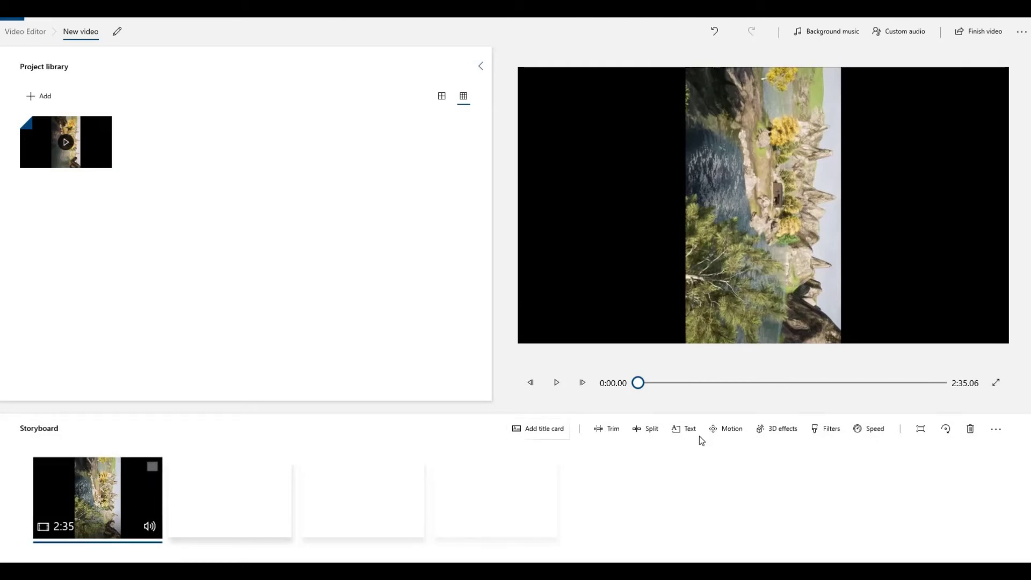
pyautogui.click(946, 429)
pyautogui.click(946, 428)
pyautogui.click(945, 429)
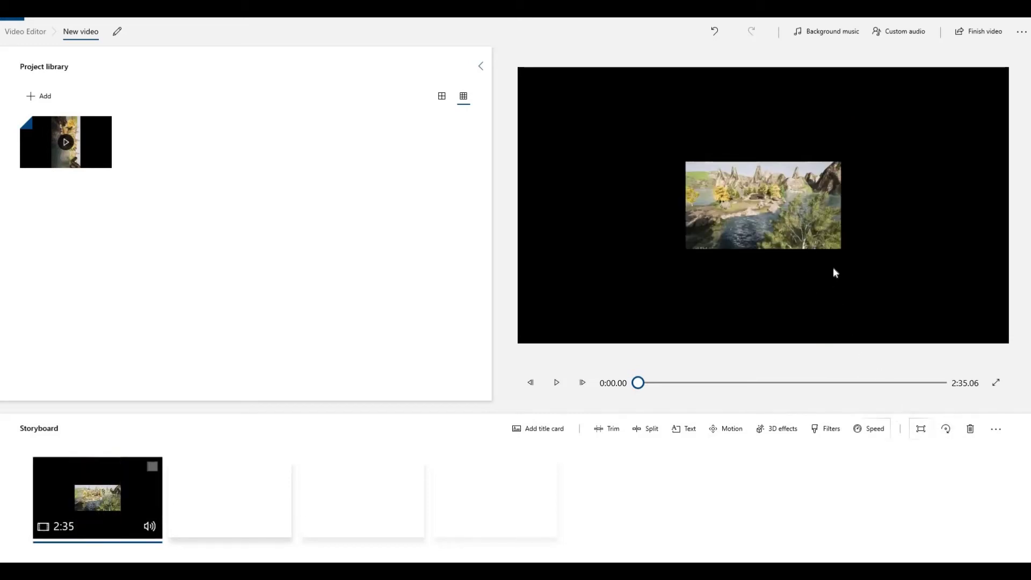
pyautogui.click(921, 430)
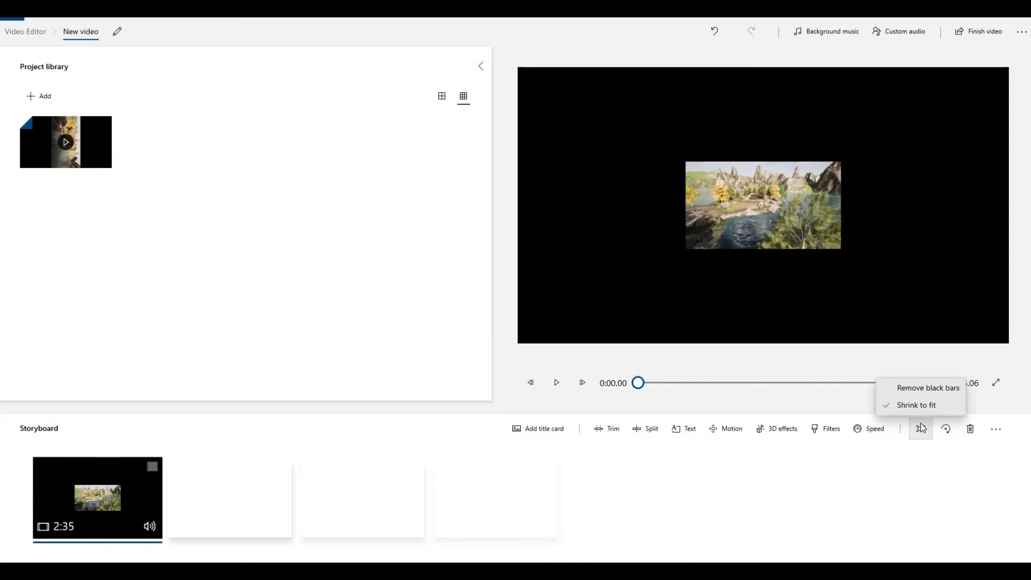
pyautogui.click(908, 388)
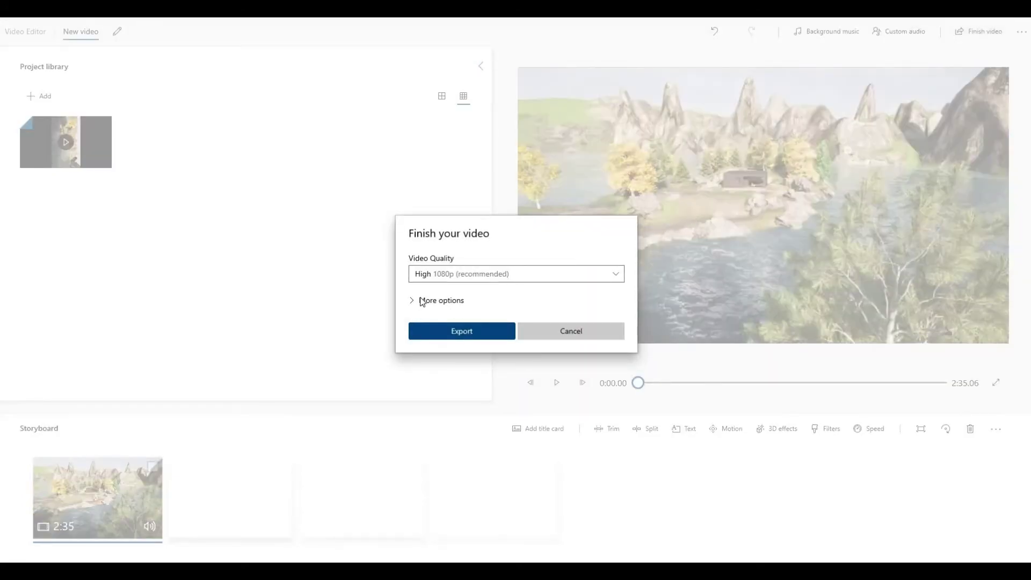
# - Export the corrected video at Low 540p quality as New fixed video.mp4
pyautogui.click(488, 274)
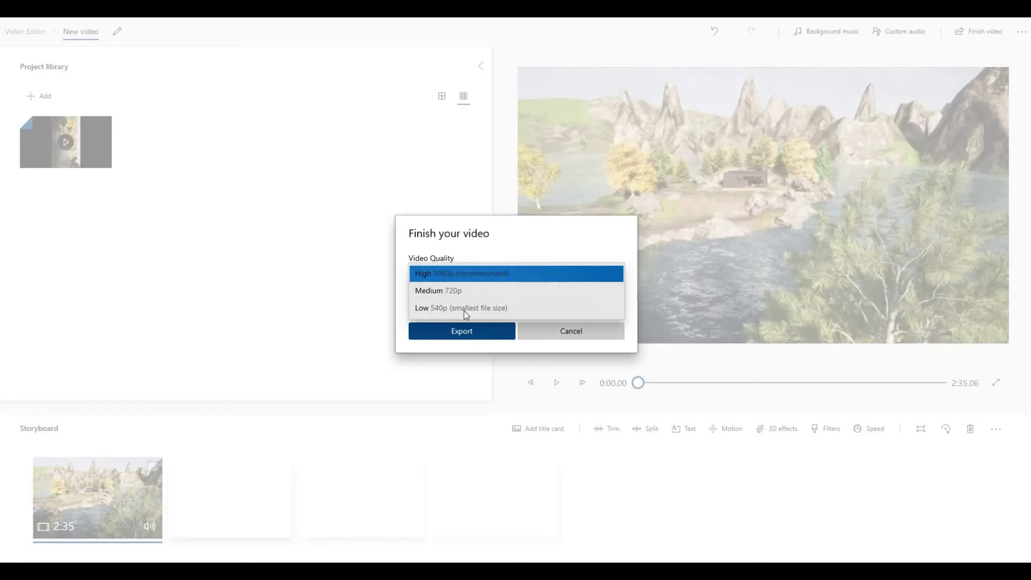
pyautogui.click(435, 309)
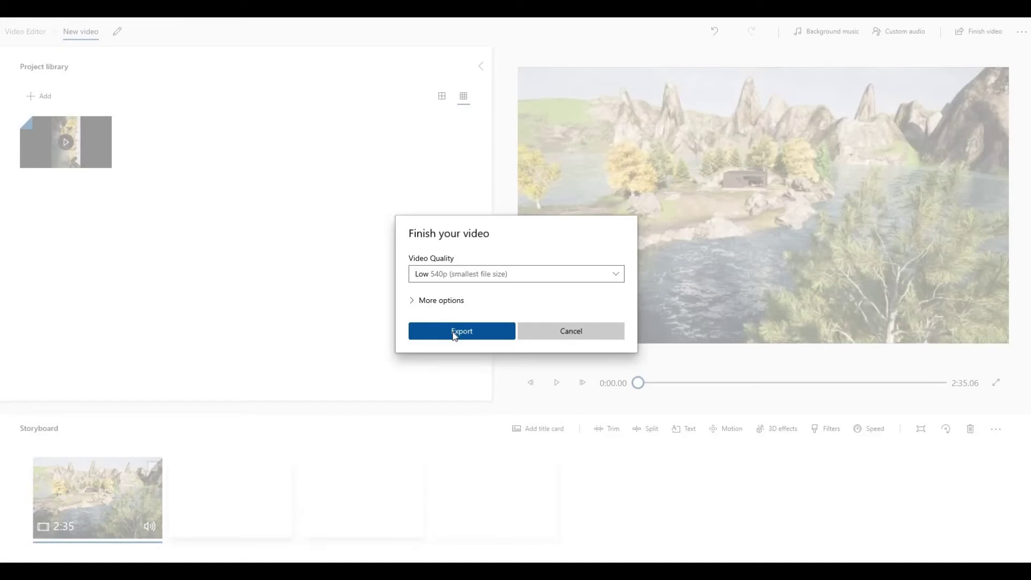
pyautogui.click(453, 334)
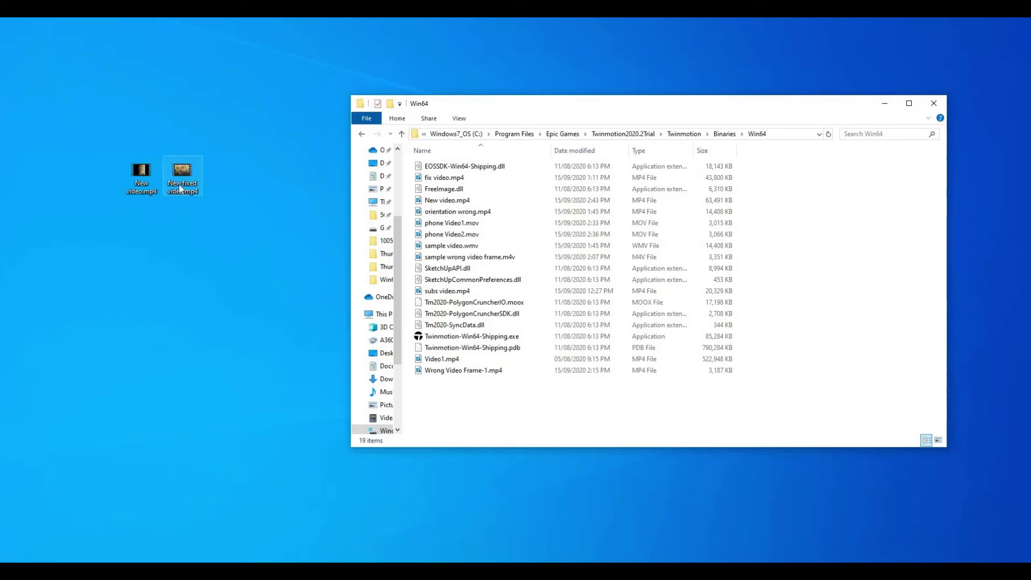
# - Move New fixed video.mp4 from the desktop into the Win64 folder and return to Twinmotion
pyautogui.moveTo(185, 184); pyautogui.dragTo(476, 417)
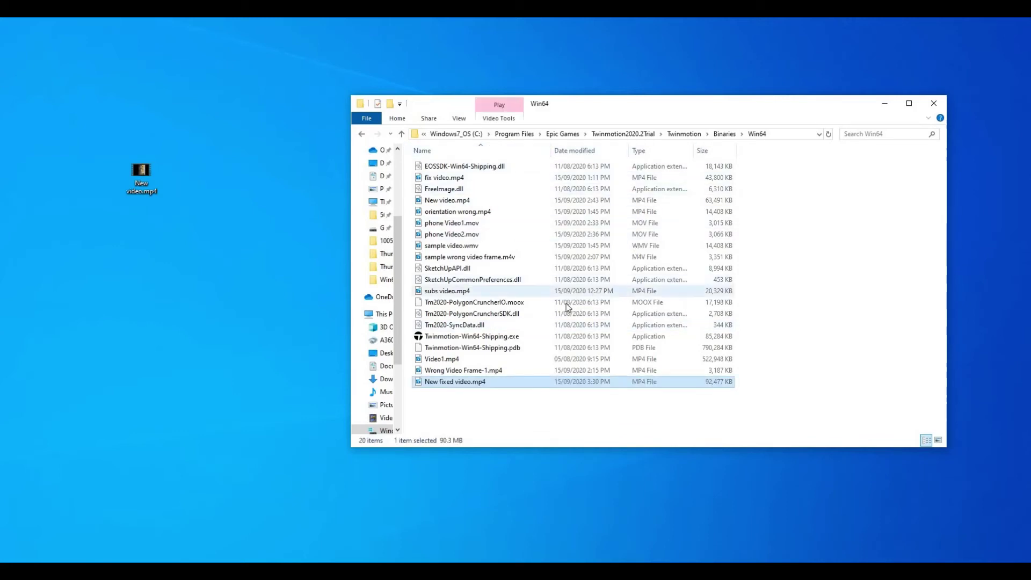
pyautogui.moveTo(747, 116); pyautogui.dragTo(1030, 116)
pyautogui.click(450, 543)
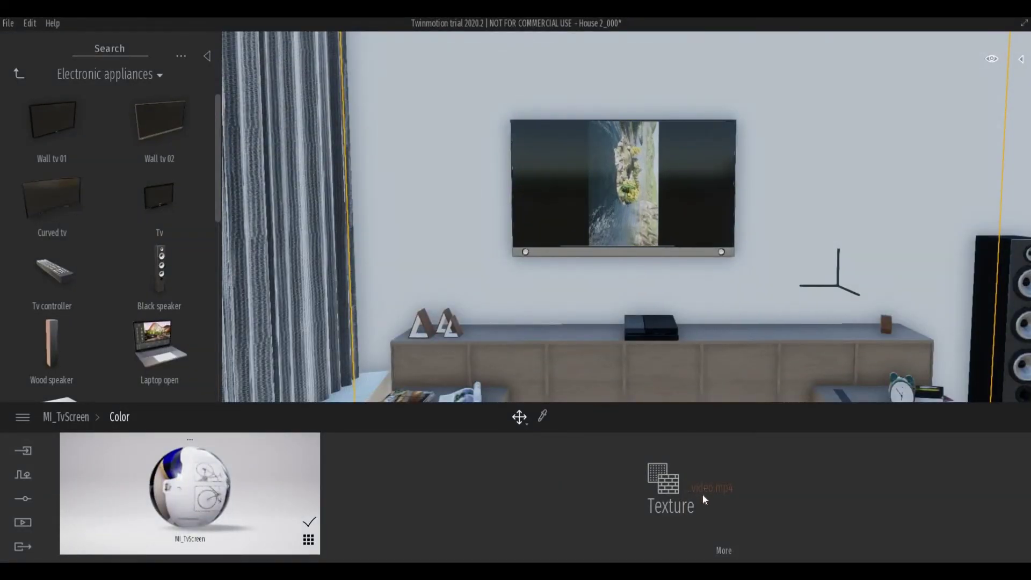
# - Load New fixed video.mp4 as the TV screen's video texture
pyautogui.moveTo(697, 463)
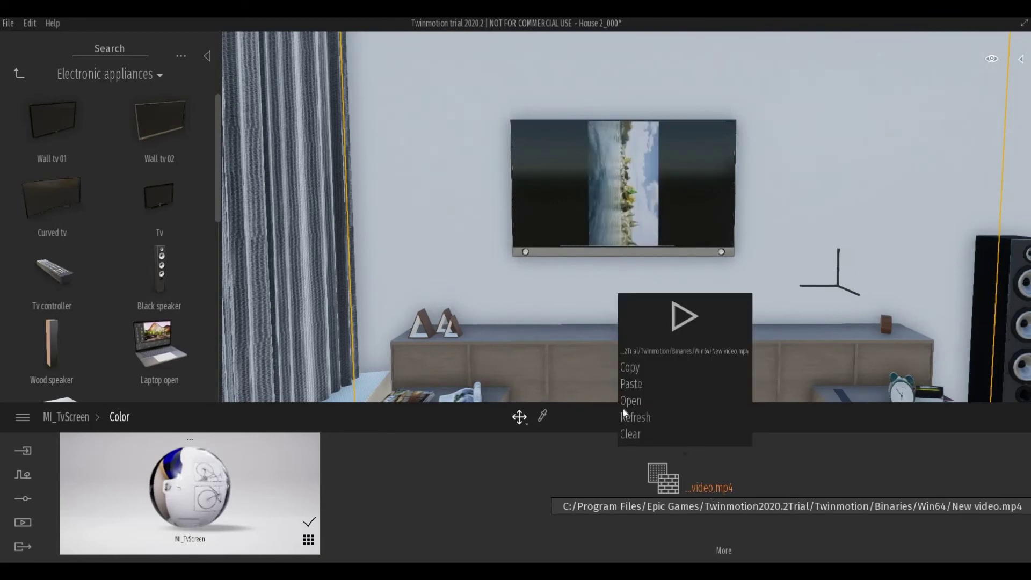
pyautogui.click(626, 404)
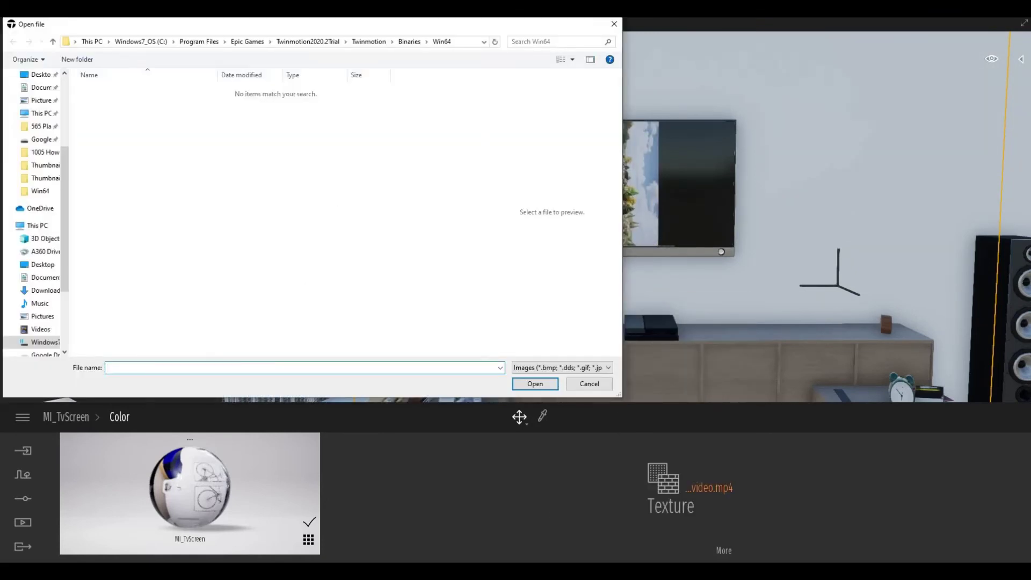
pyautogui.write('ne')
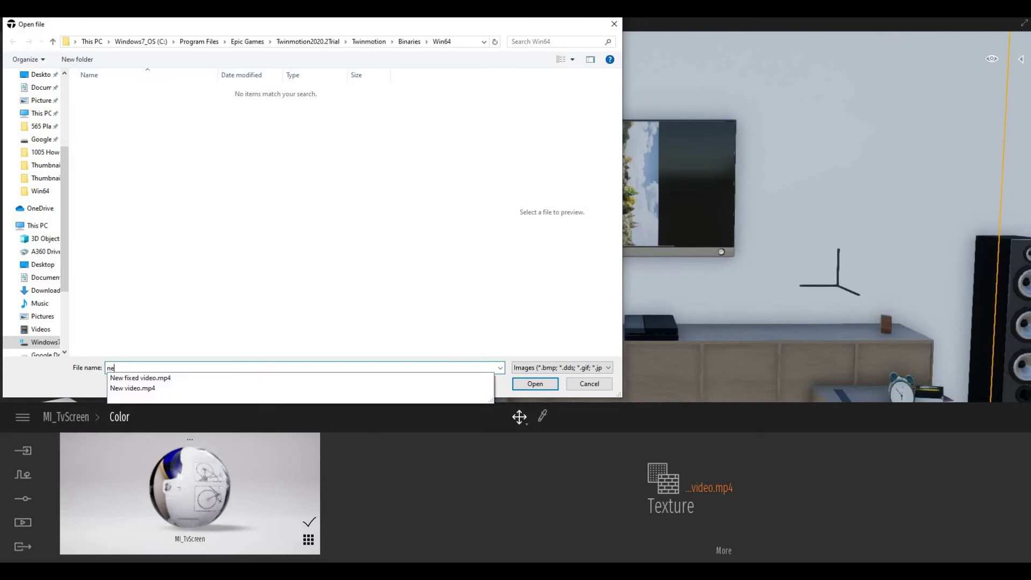
pyautogui.click(135, 379)
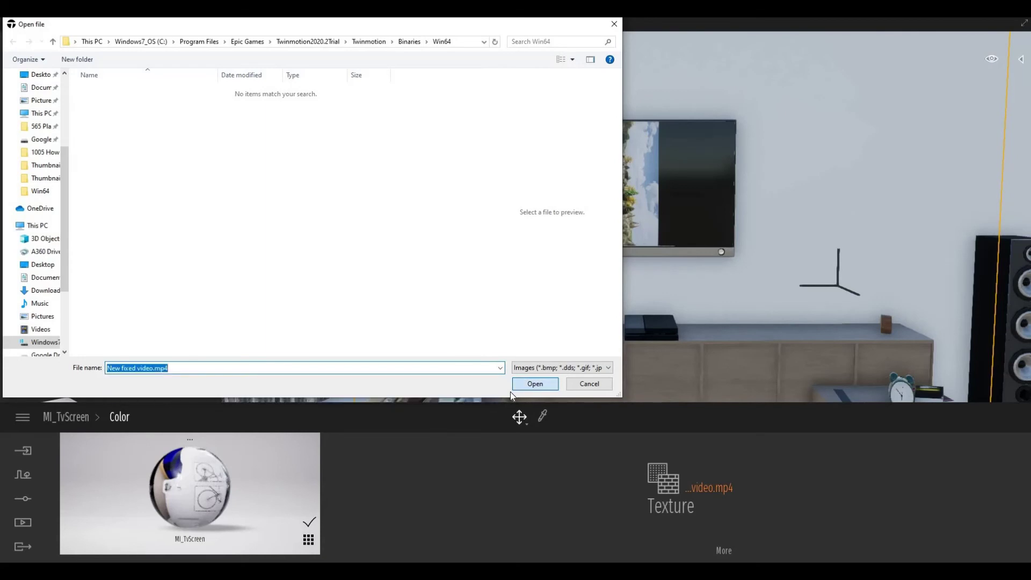
pyautogui.press('Return')
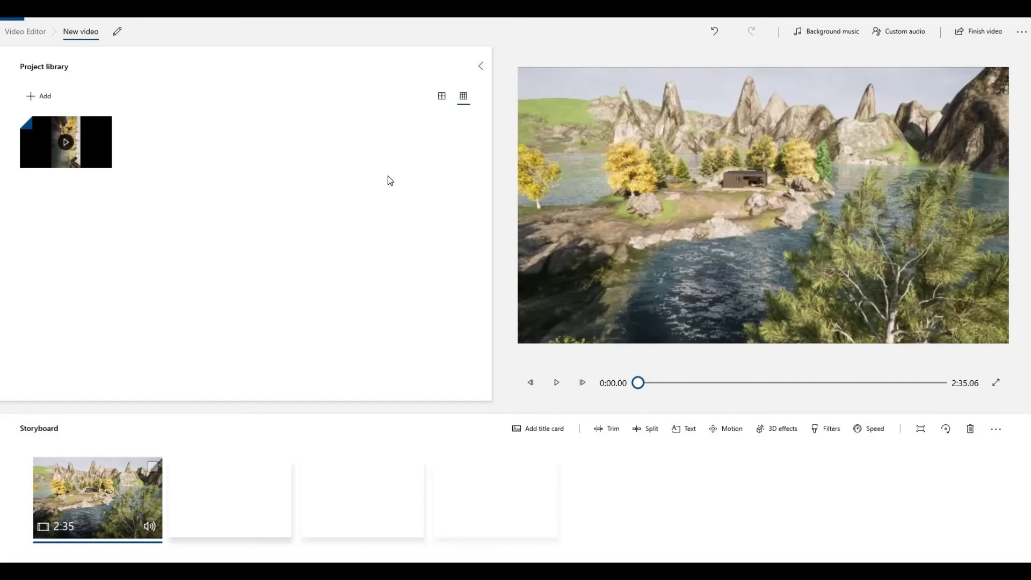
# - Open the Finish video export settings to review them
pyautogui.click(980, 37)
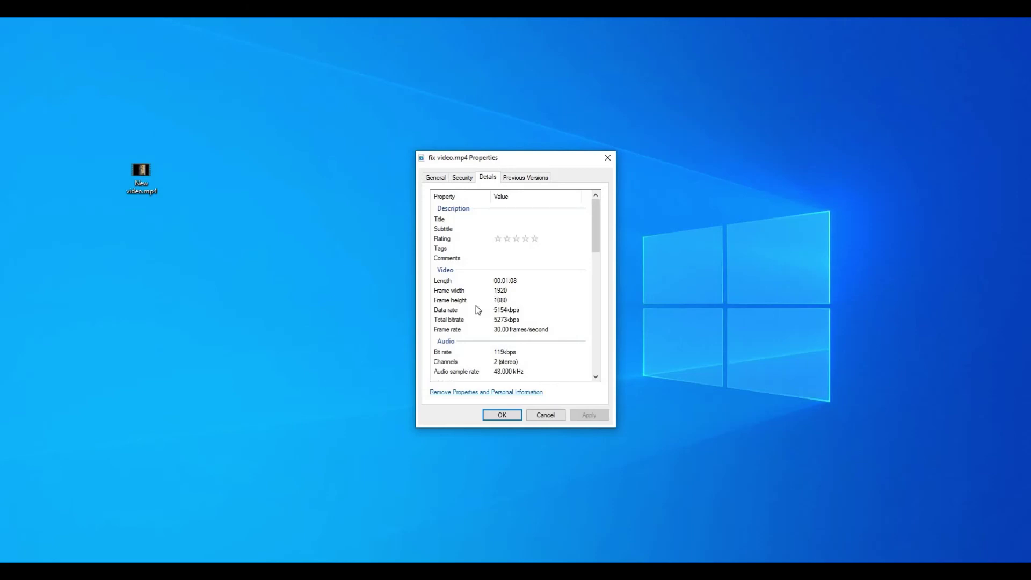
# - Close the Properties dialog for fix video.mp4
pyautogui.click(607, 158)
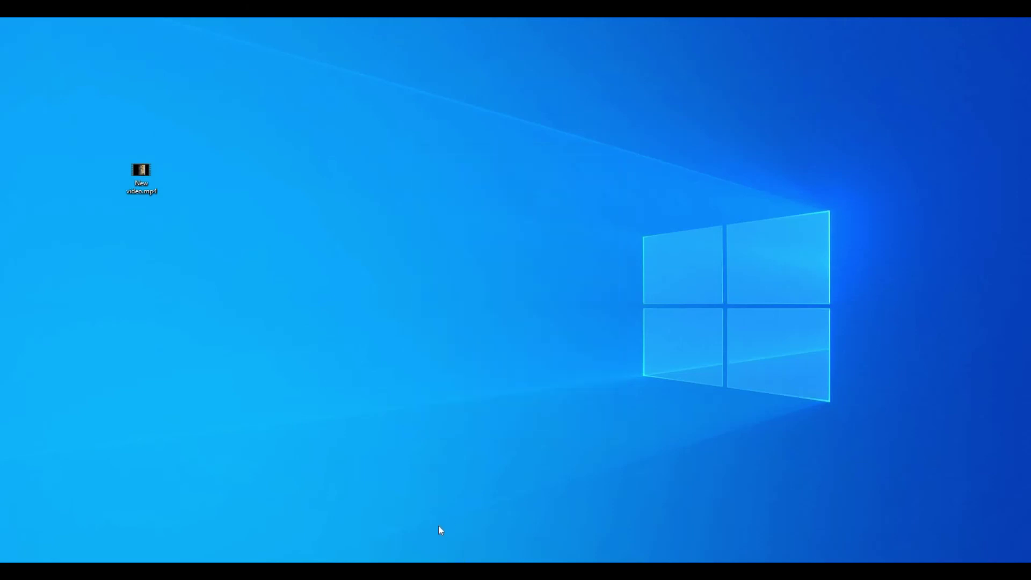